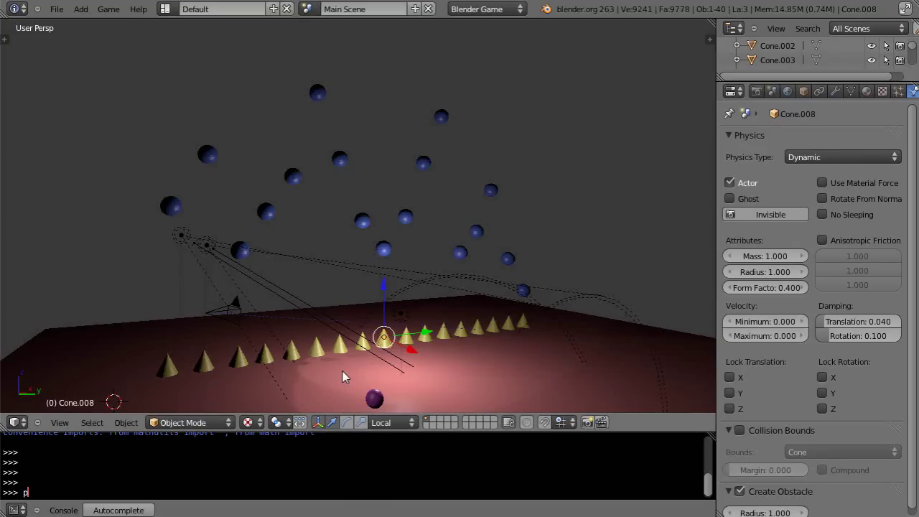
Raise Sphere.017 slightly along Z, above the end of the cone row
middle_click_drag(417, 292, 388, 332)
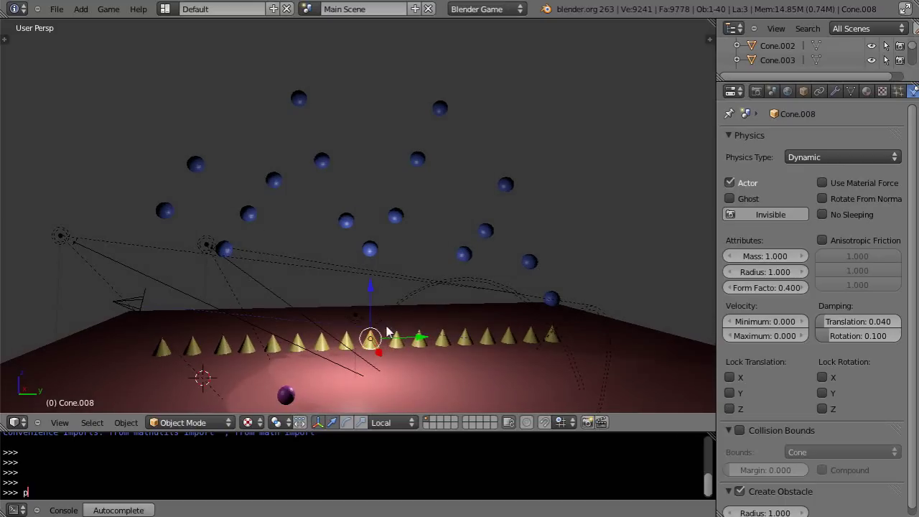
right_click(550, 302)
right_click(550, 300)
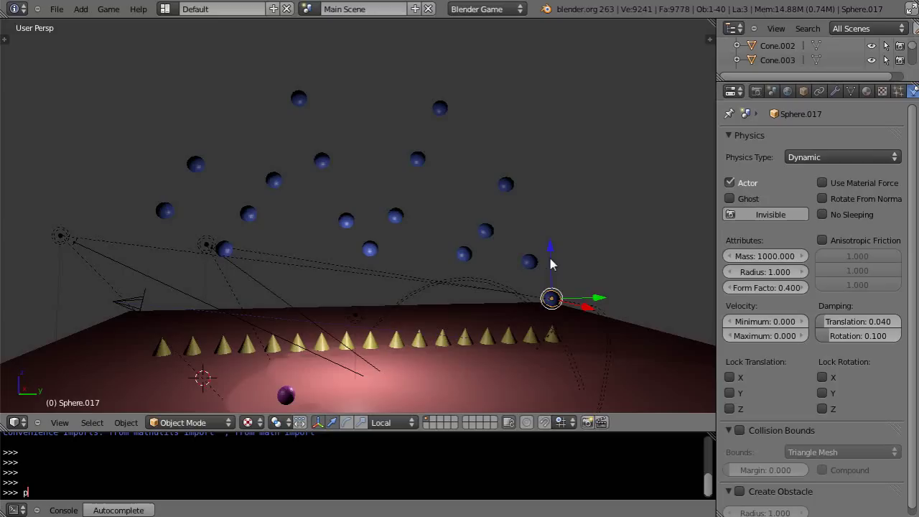
mouse_move(550, 255)
left_mouse_down()
mouse_move(550, 179)
mouse_move(562, 249)
left_mouse_up()
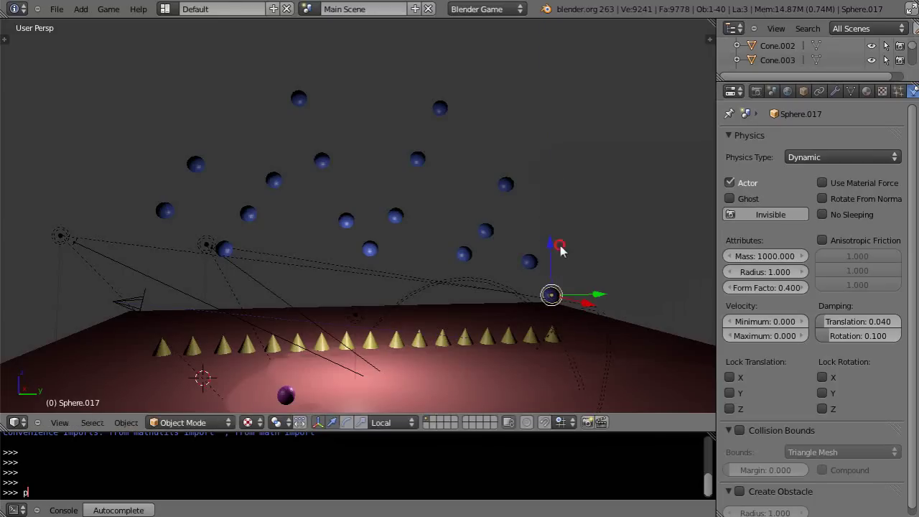
middle_click_drag(538, 349, 513, 340)
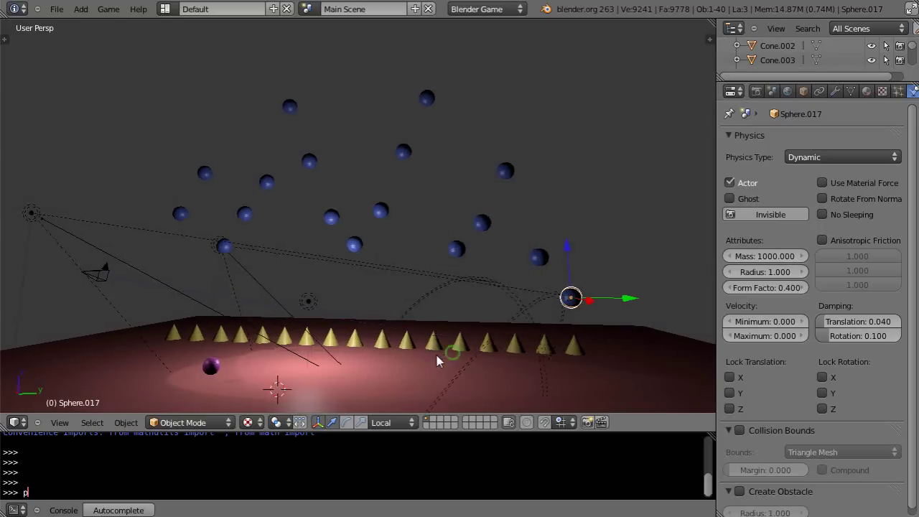
mouse_move(437, 361)
middle_mouse_down()
mouse_move(420, 366)
mouse_move(447, 354)
middle_mouse_up()
key("p")
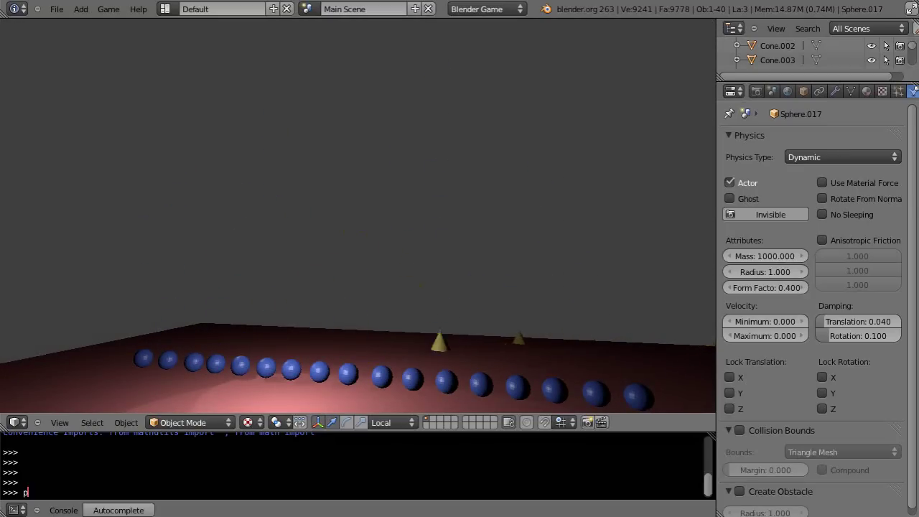
key("Escape")
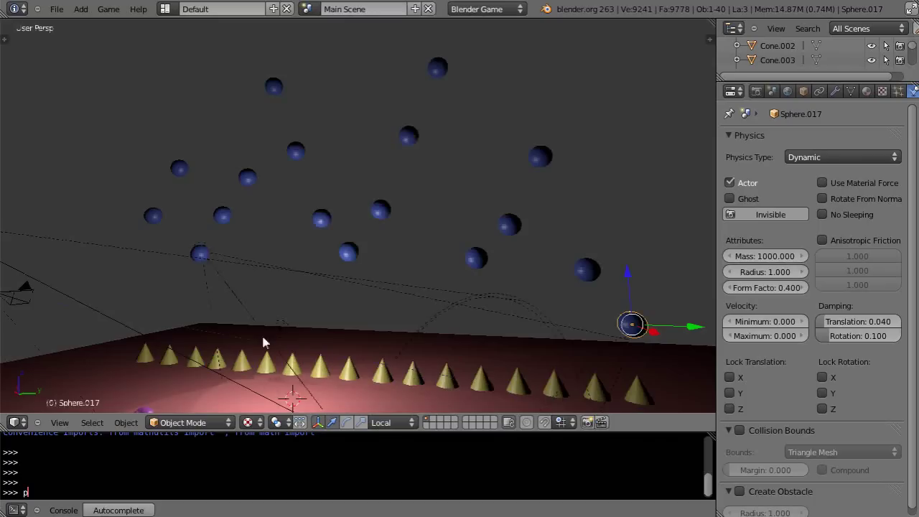
key("p")
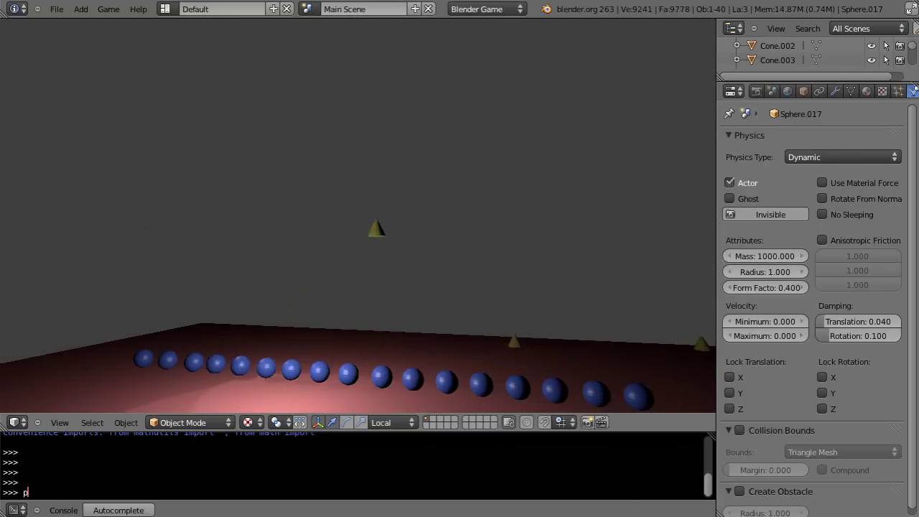
key("Escape")
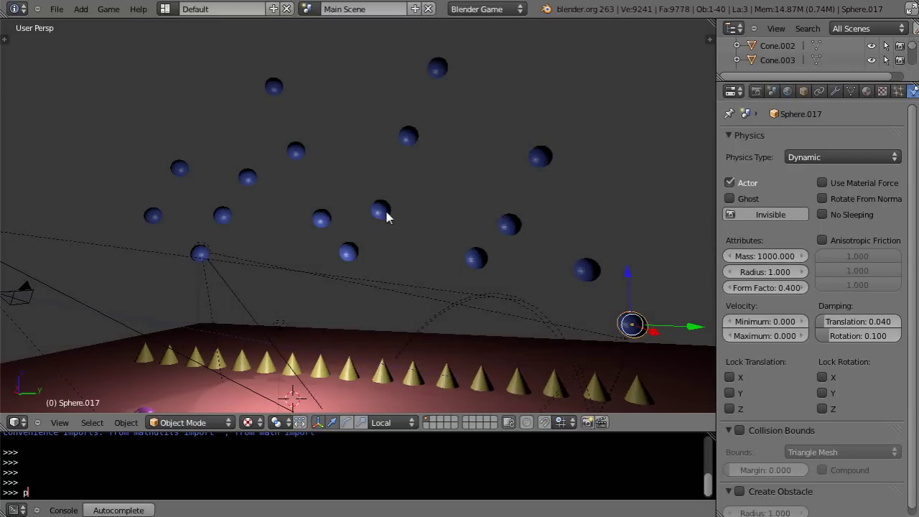
With the leftmost cone, Cone.007, selected, test-run the game to watch the spheres drop
middle_click_drag(359, 313, 389, 309)
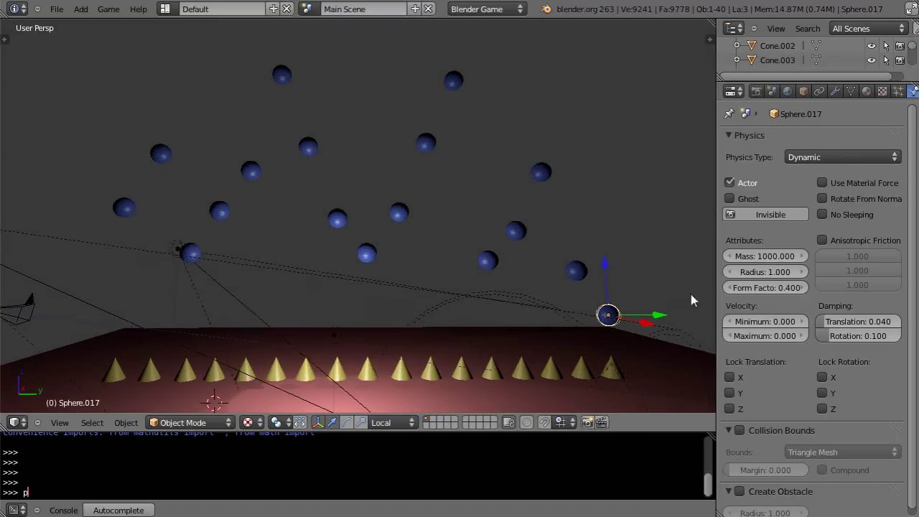
right_click(114, 375)
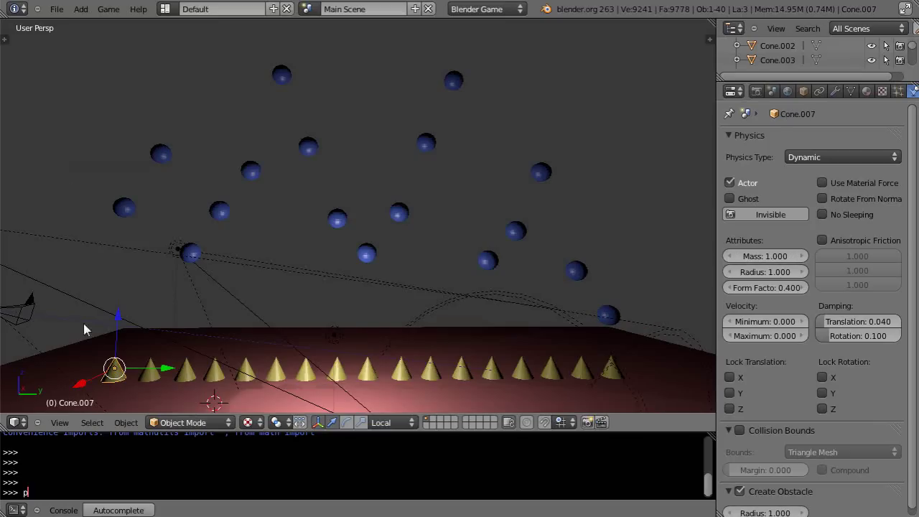
key("p")
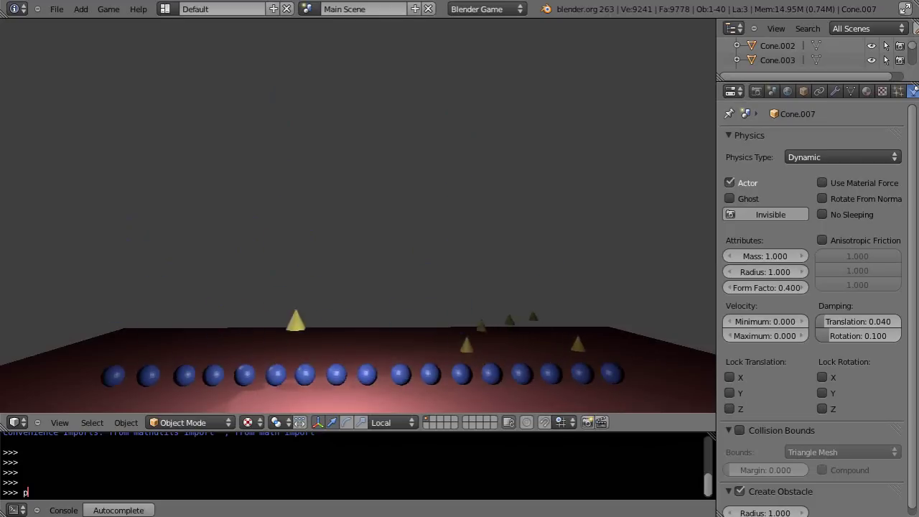
key("Escape")
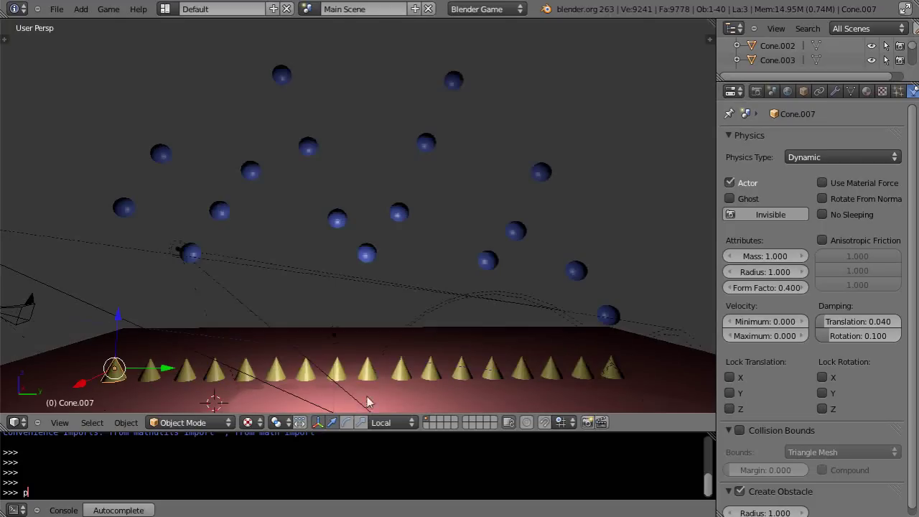
Select Cone.012 mid-row, test the drop again, and frame the view closer on the cones
right_click(431, 367)
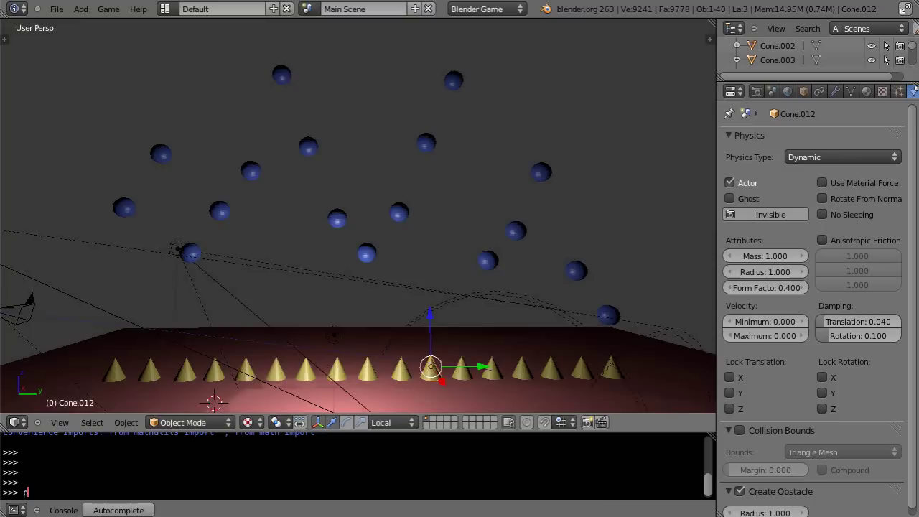
key("p")
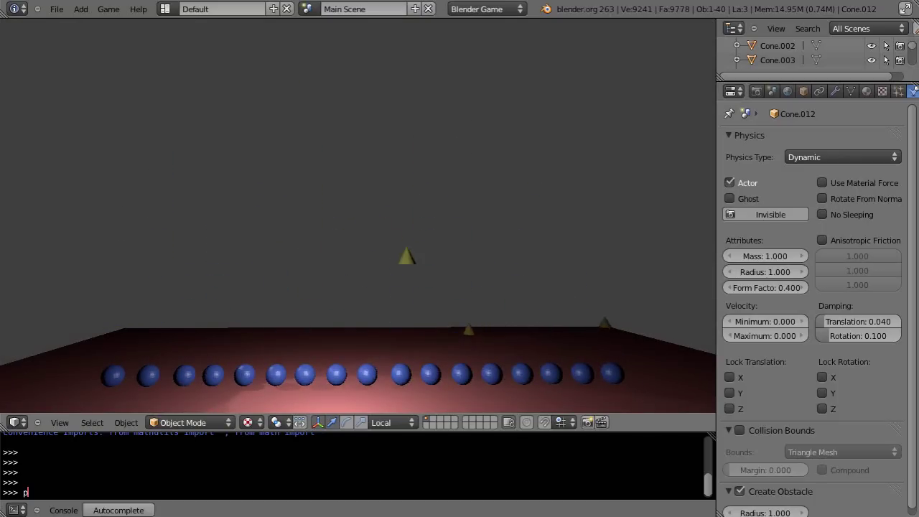
key("Escape")
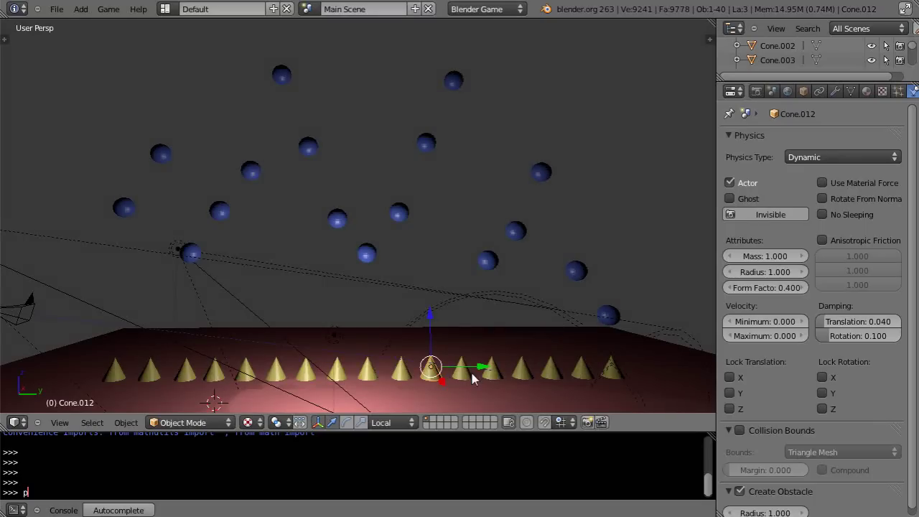
middle_click_drag(468, 376, 448, 379)
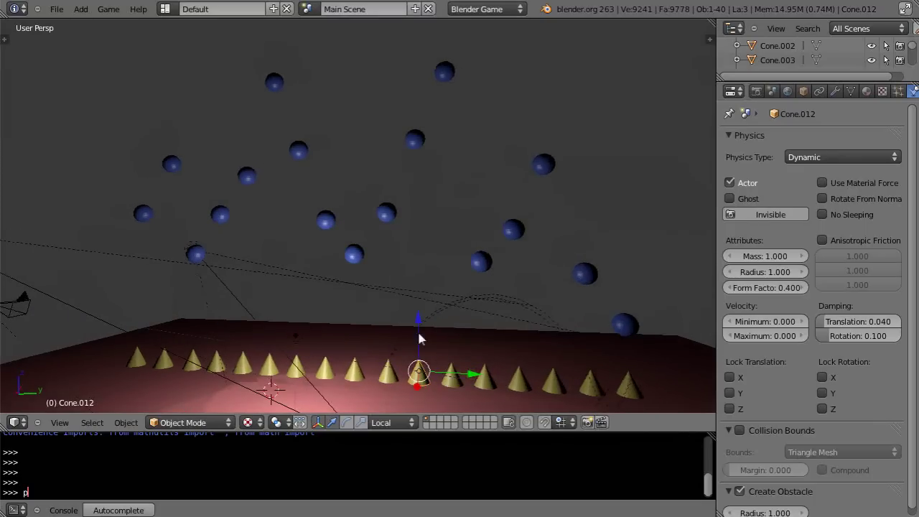
scroll(431, 385, "down", 1)
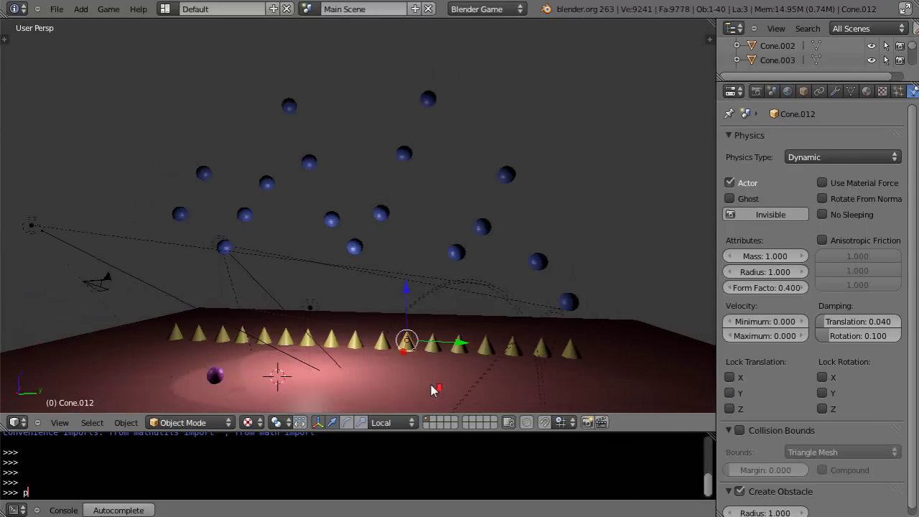
scroll(434, 379, "up", 1)
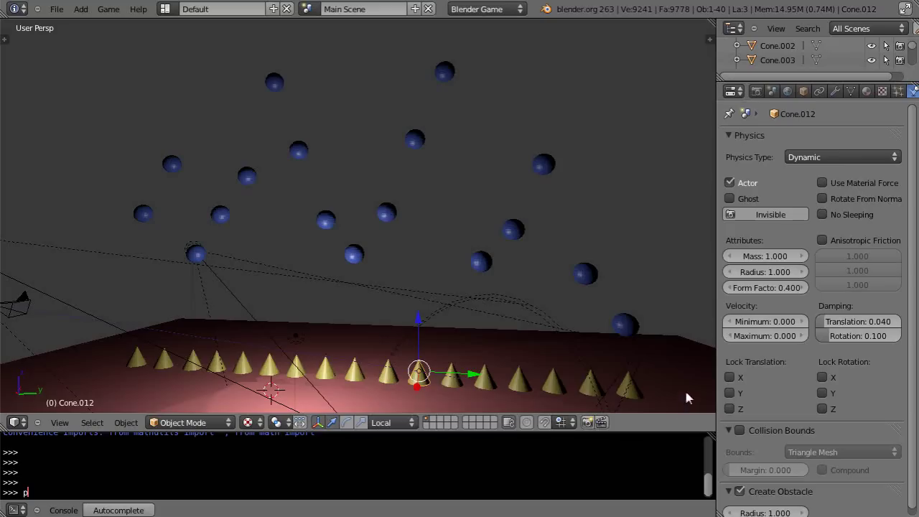
Enable collision bounds on Cone.012 and set the bounds shape to Cone
left_click(739, 430)
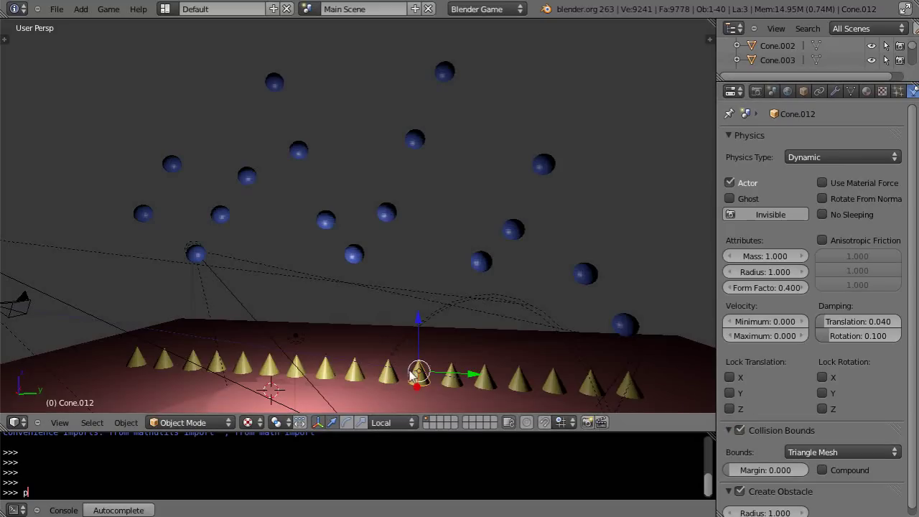
left_click(821, 451)
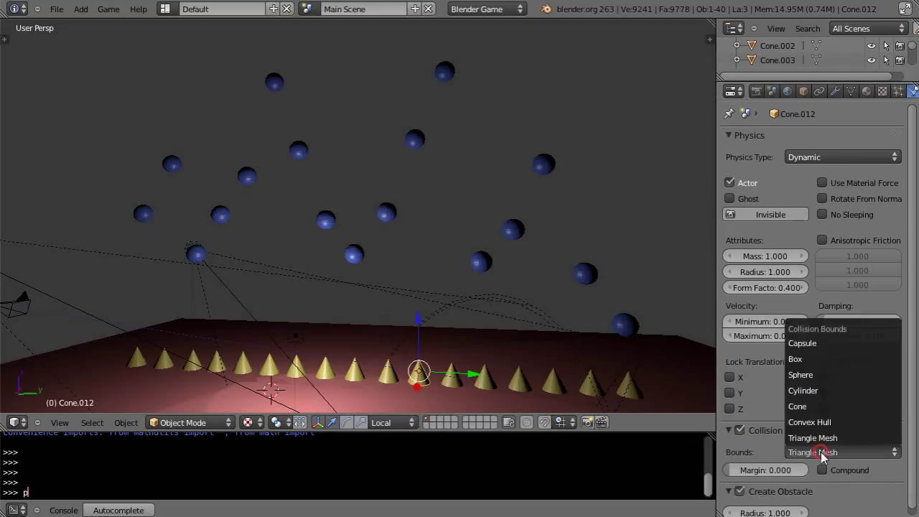
left_click(799, 407)
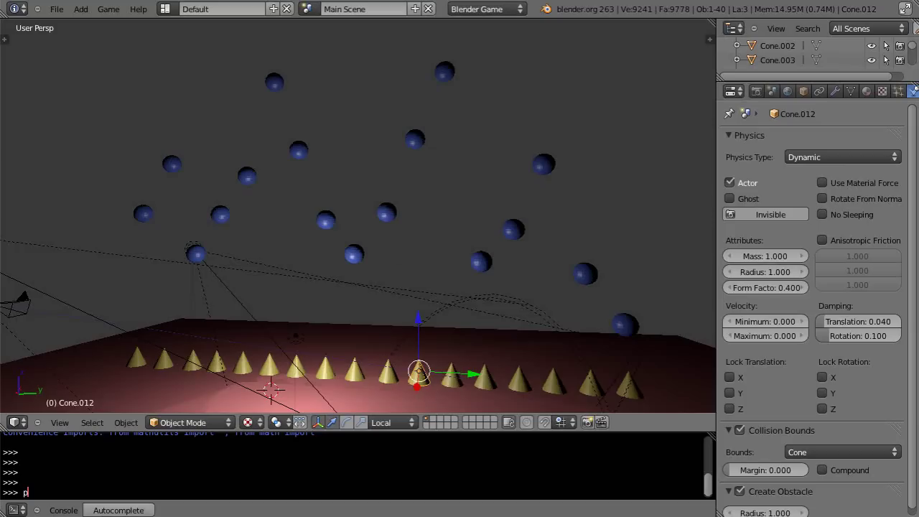
Run the game to watch the spheres fall onto the cones, then tilt the view downward
key("p")
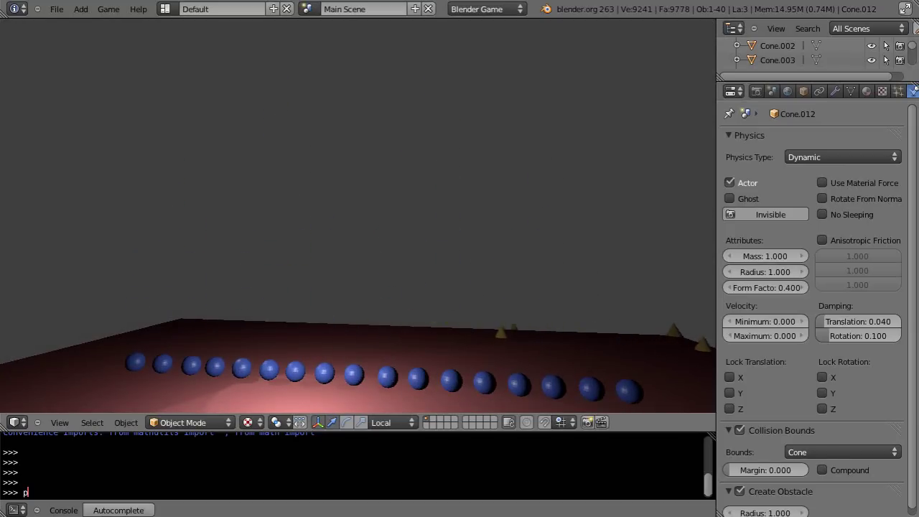
key("Escape")
middle_click_drag(461, 363, 458, 288)
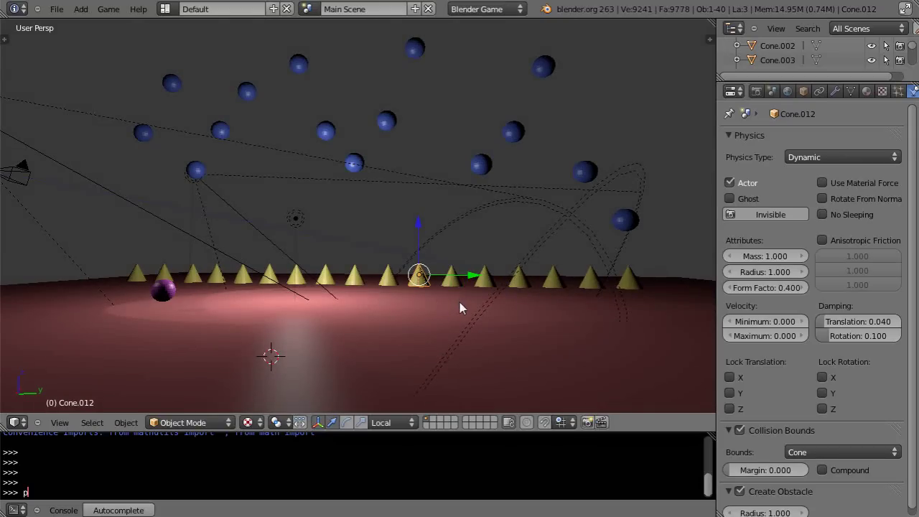
Switch Cone.012's collision bounds shape to Triangle Mesh, then view the scene with textured shading
key("z")
scroll(458, 299, "up", 4)
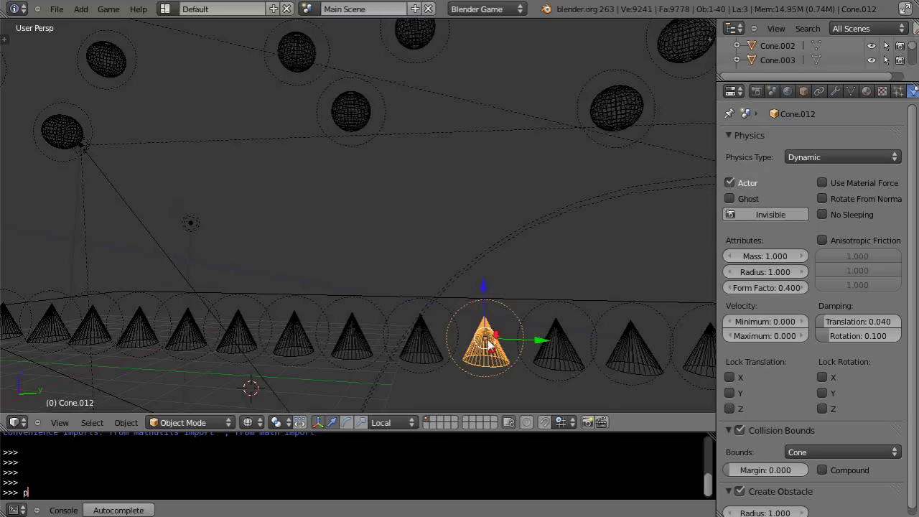
scroll(487, 341, "down", 2)
key("z")
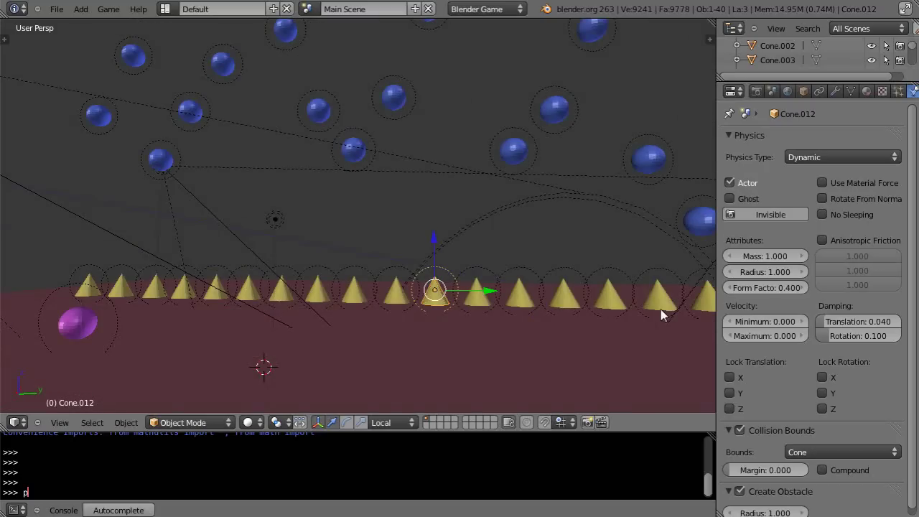
left_click(807, 453)
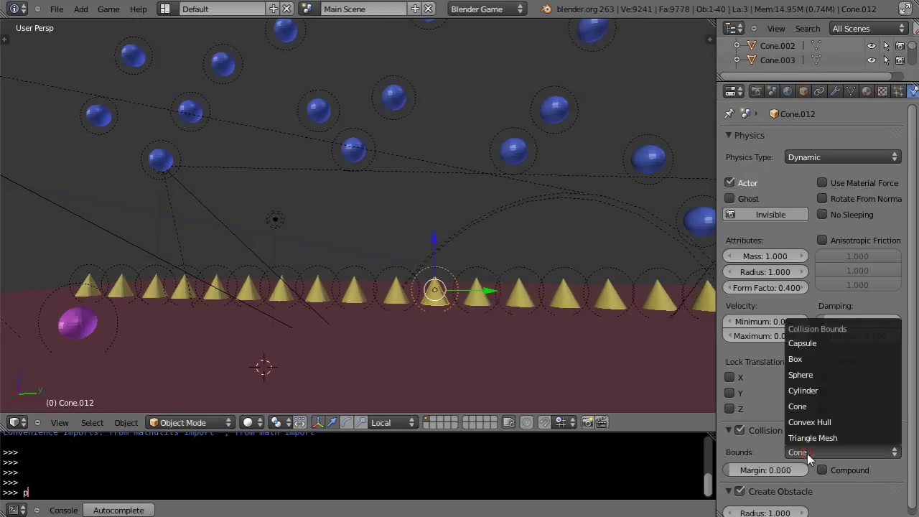
left_click(807, 438)
key("z")
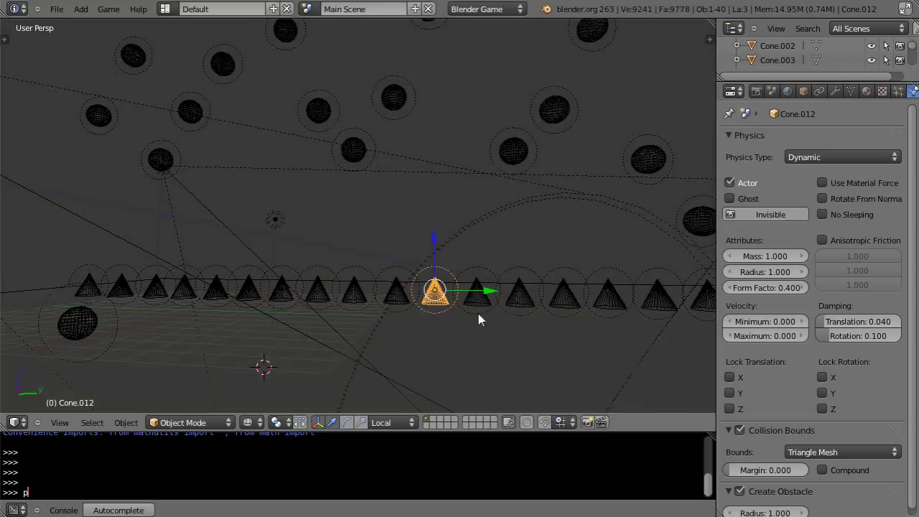
key("alt+z")
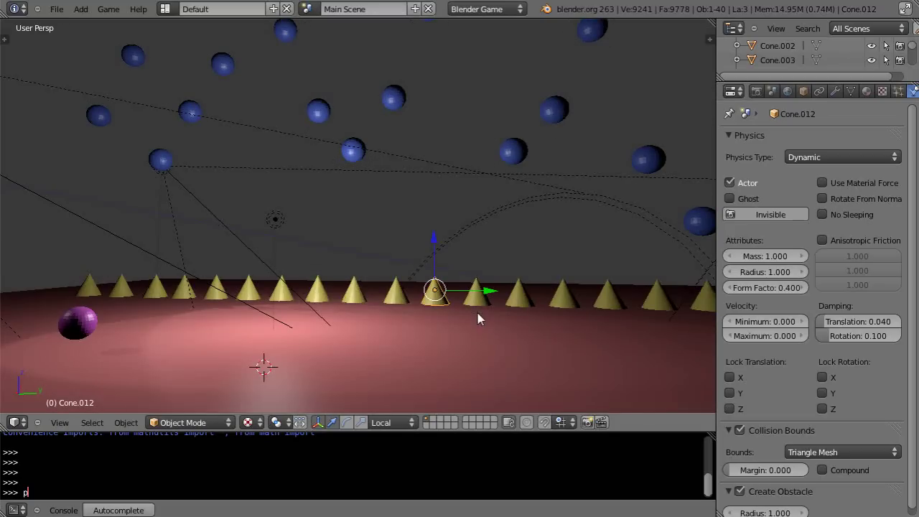
middle_click_drag(474, 303, 460, 327)
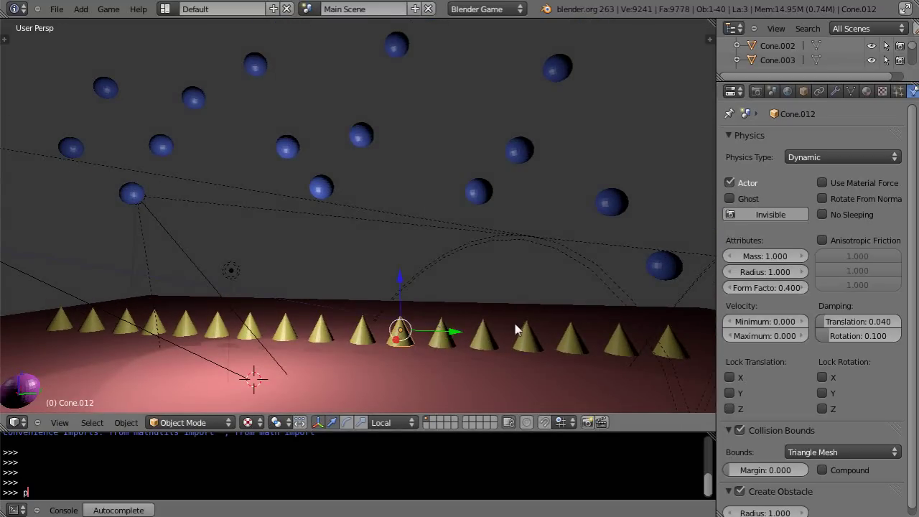
After a test run, enable Triangle Mesh collision bounds on Cone.007 at the left end
key("p")
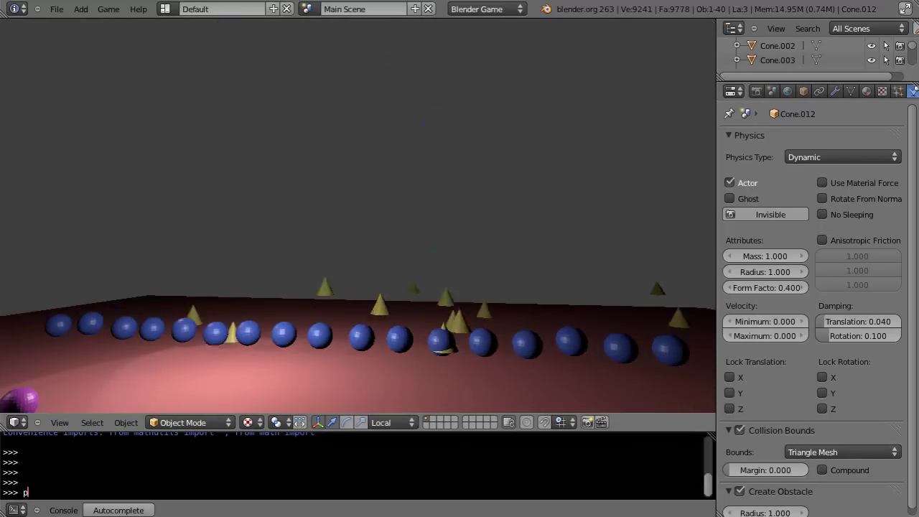
key("Escape")
right_click(63, 327)
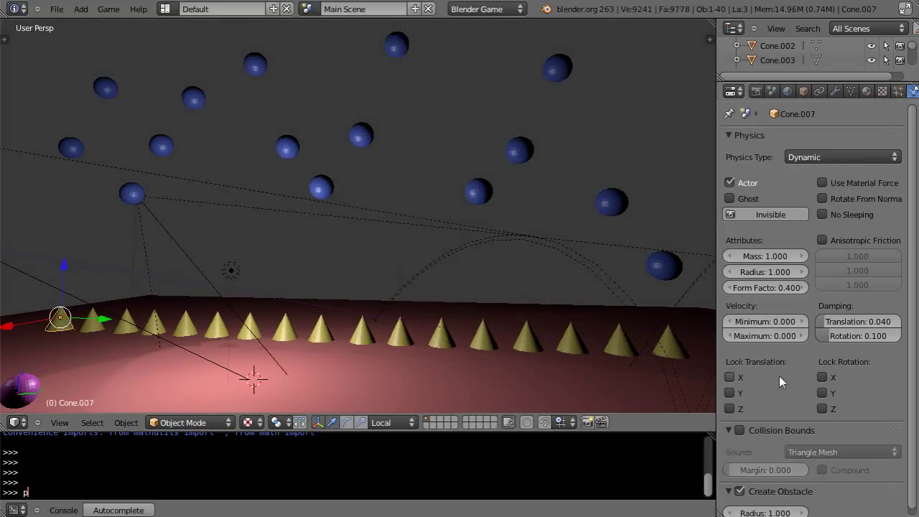
left_click(739, 430)
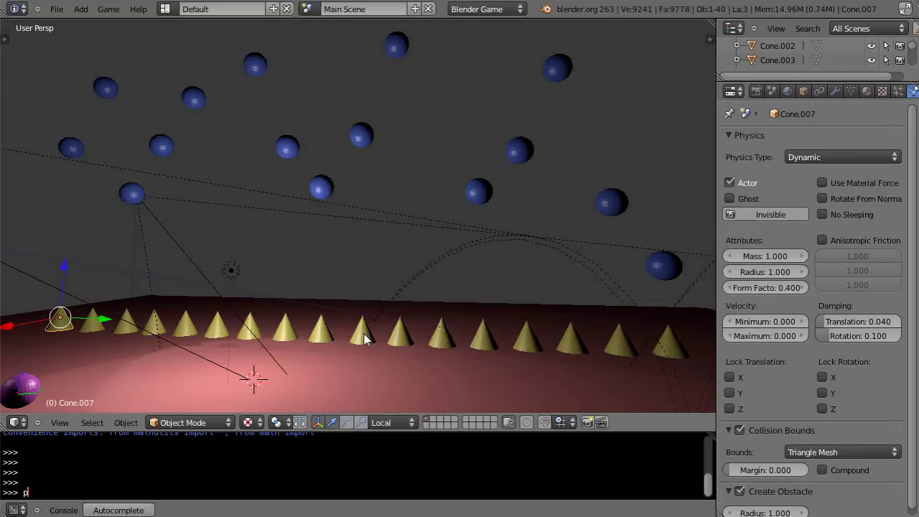
Run the game twice more to check how the spheres land on the cones
key("p")
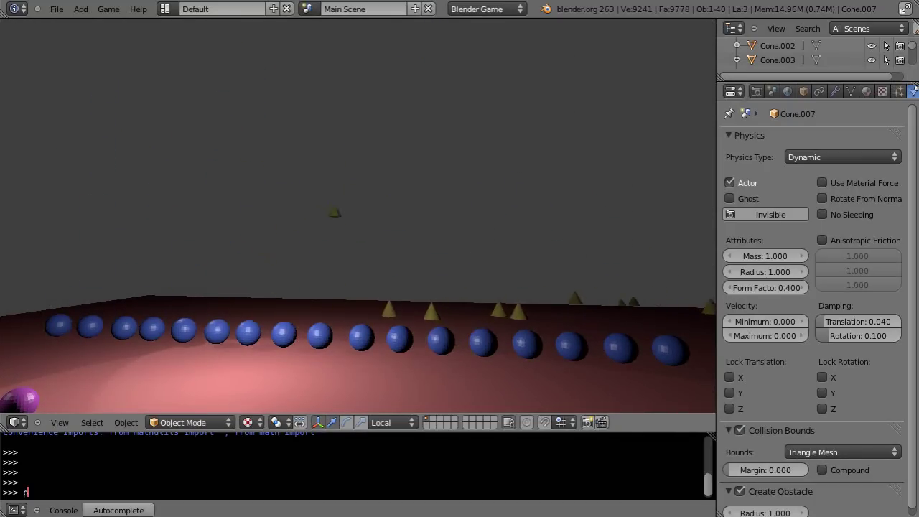
key("Escape")
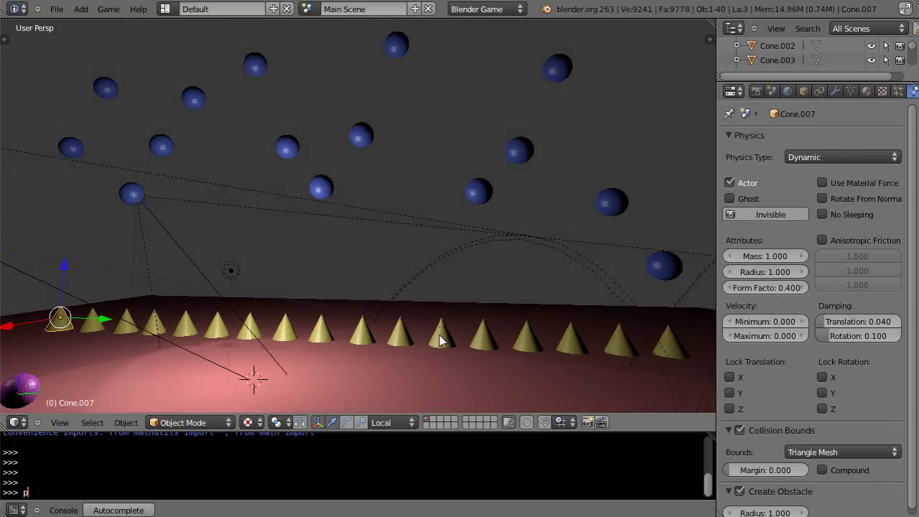
key("p")
key("Escape")
scroll(395, 269, "down", 5)
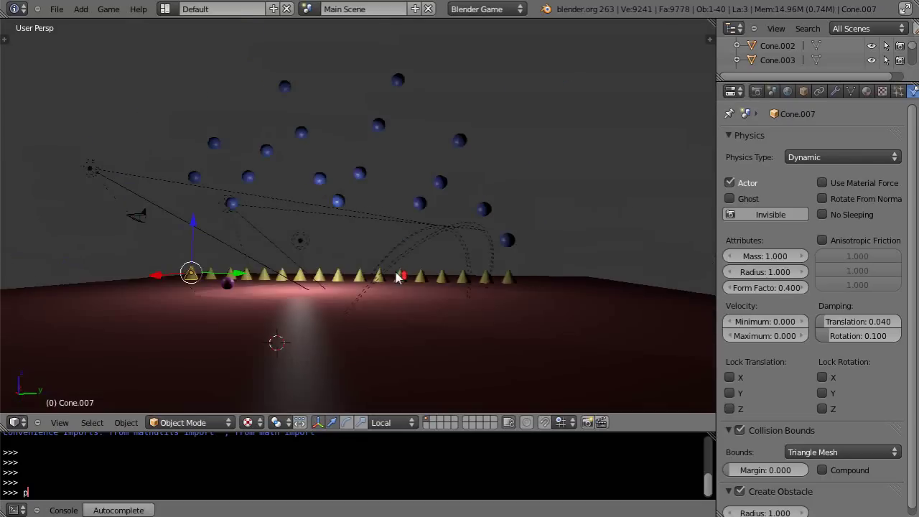
scroll(380, 269, "up", 5)
scroll(354, 278, "down", 2)
middle_click_drag(354, 278, 395, 316)
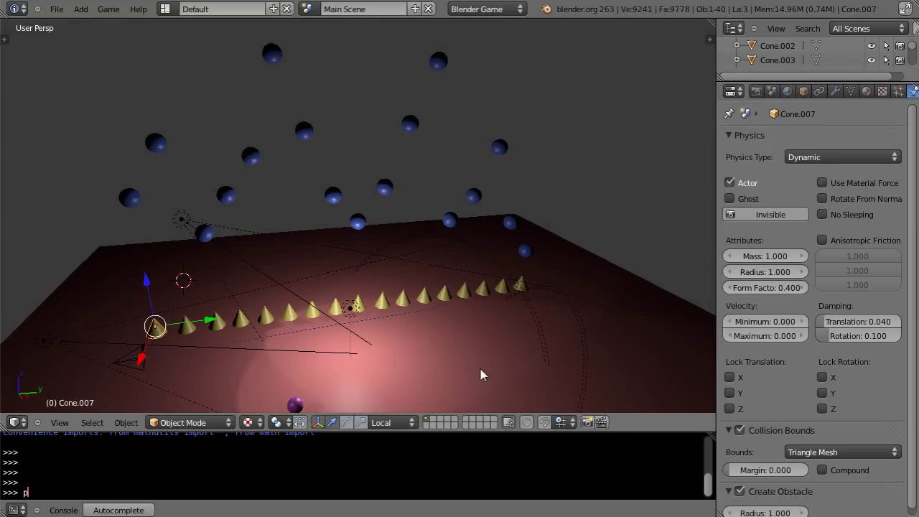
middle_click_drag(400, 341, 405, 320)
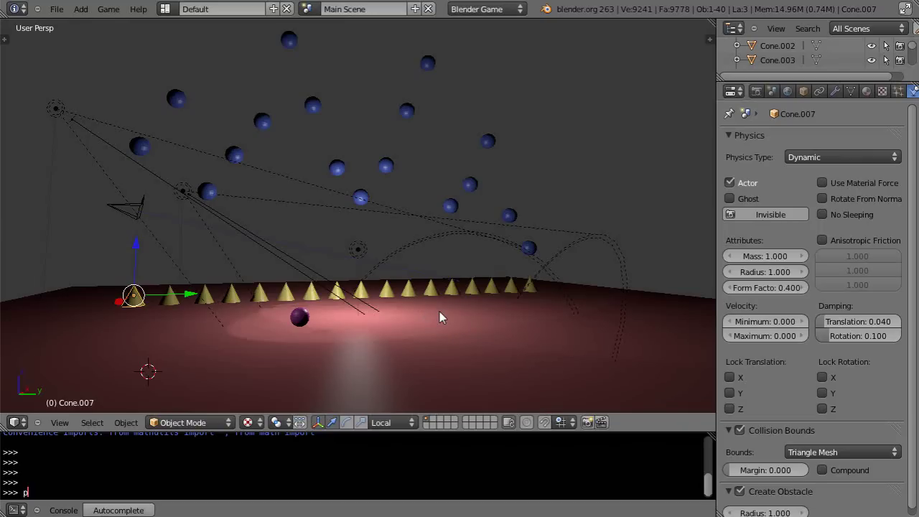
middle_click_drag(439, 318, 471, 356)
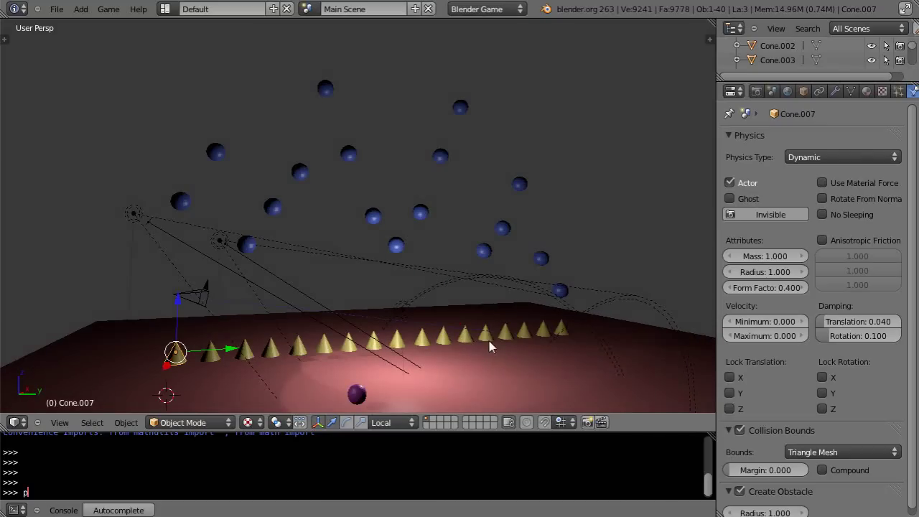